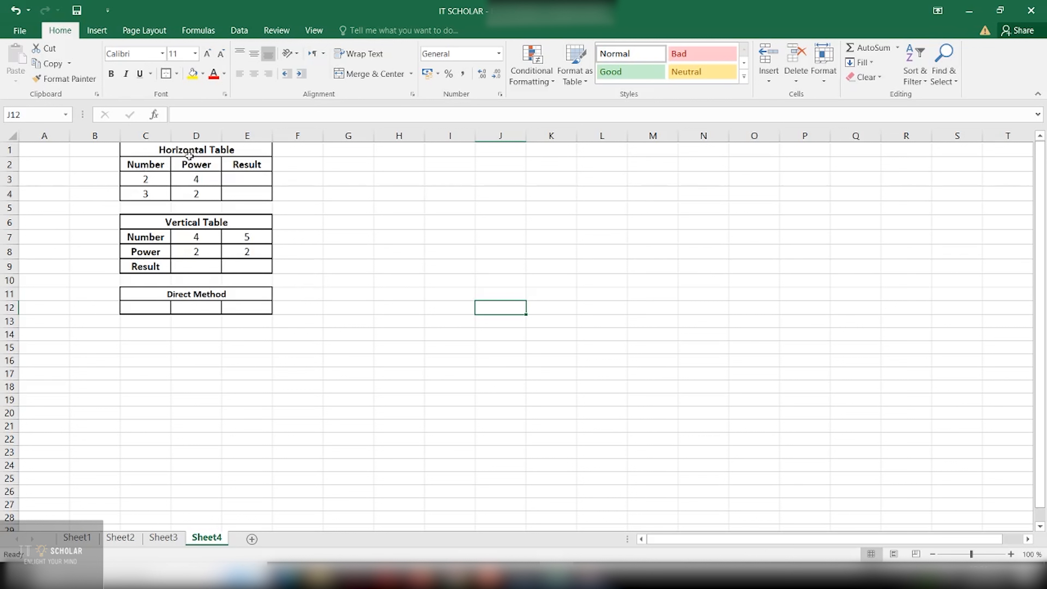
Enter =POWER(C3,D3) in E3 so it returns 16 (2 to the power 4)
{"action": "left_click", "coordinate": [198, 148]}
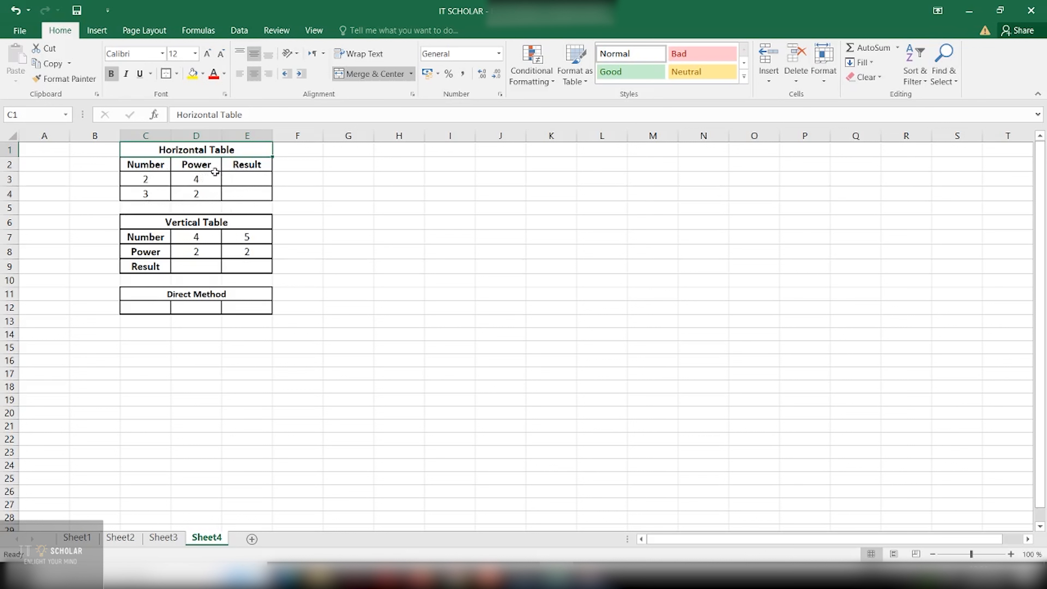
{"action": "left_click", "coordinate": [251, 178]}
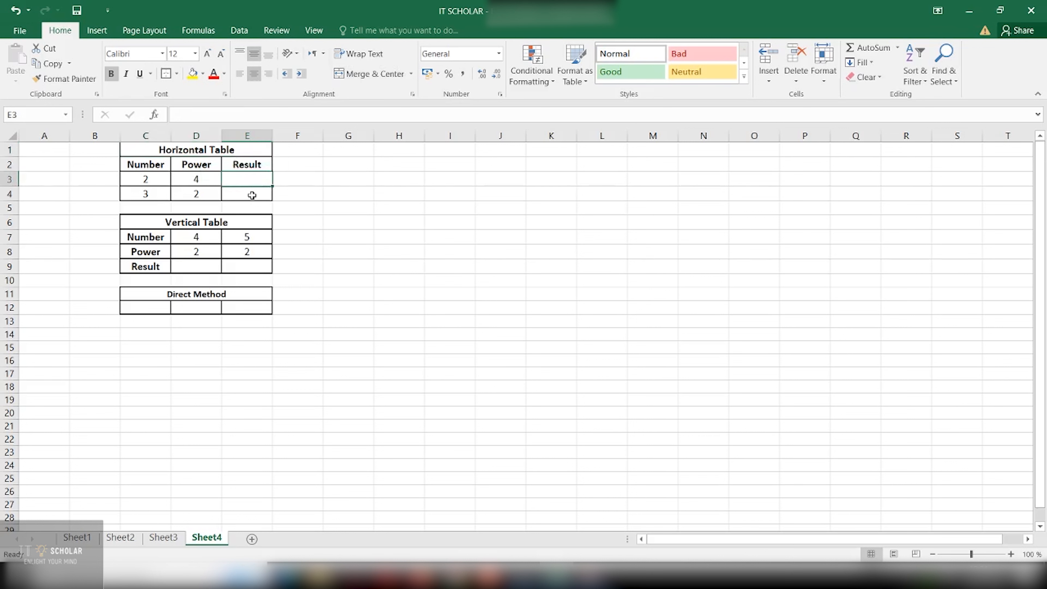
{"action": "type", "text": "="}
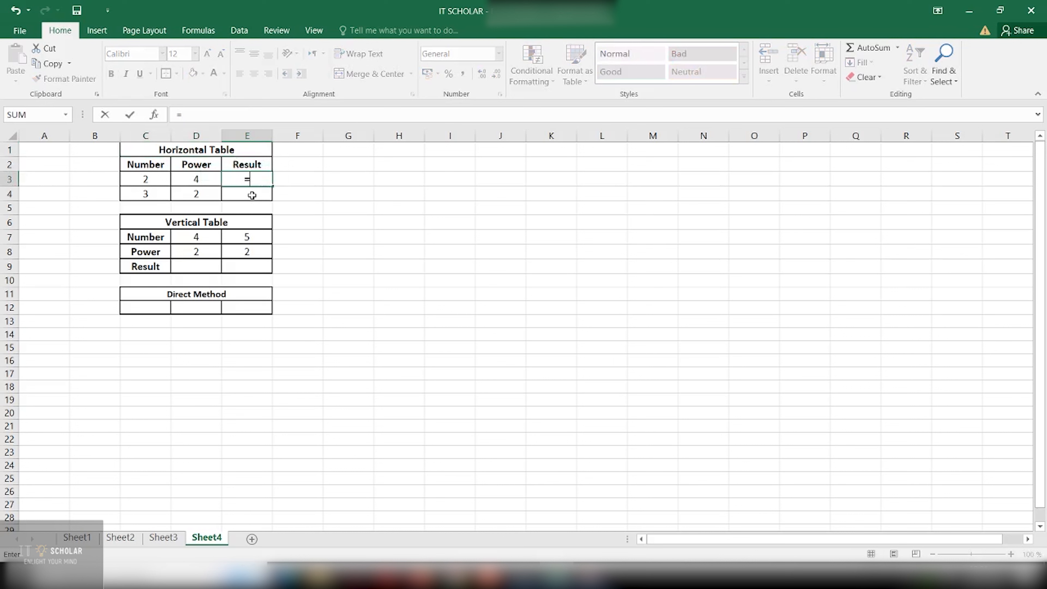
{"action": "type", "text": "p"}
{"action": "key", "text": "BackSpace"}
{"action": "type", "text": "POWER"}
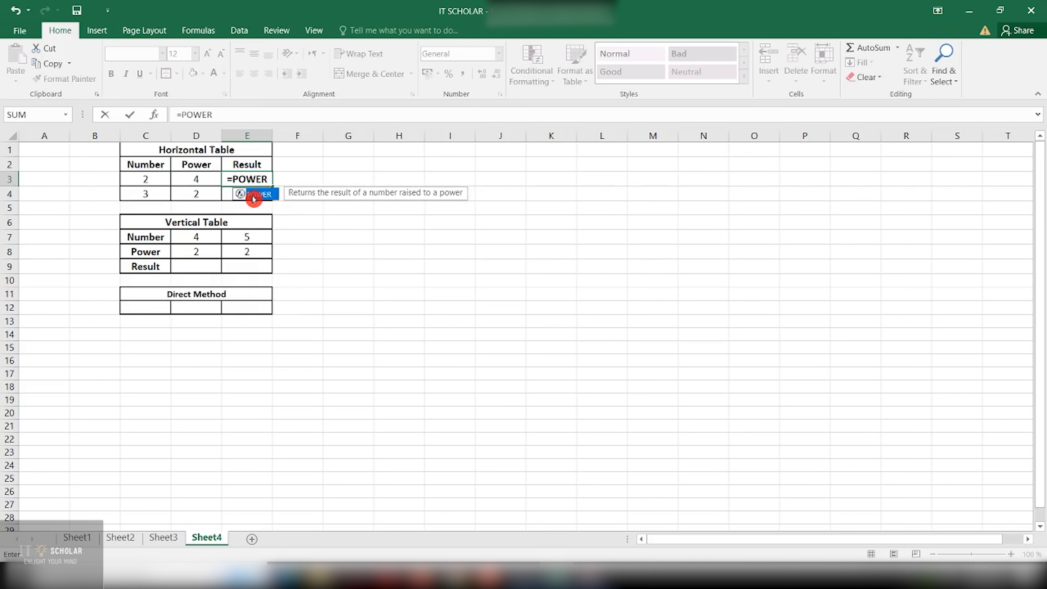
{"action": "double_click", "coordinate": [253, 193]}
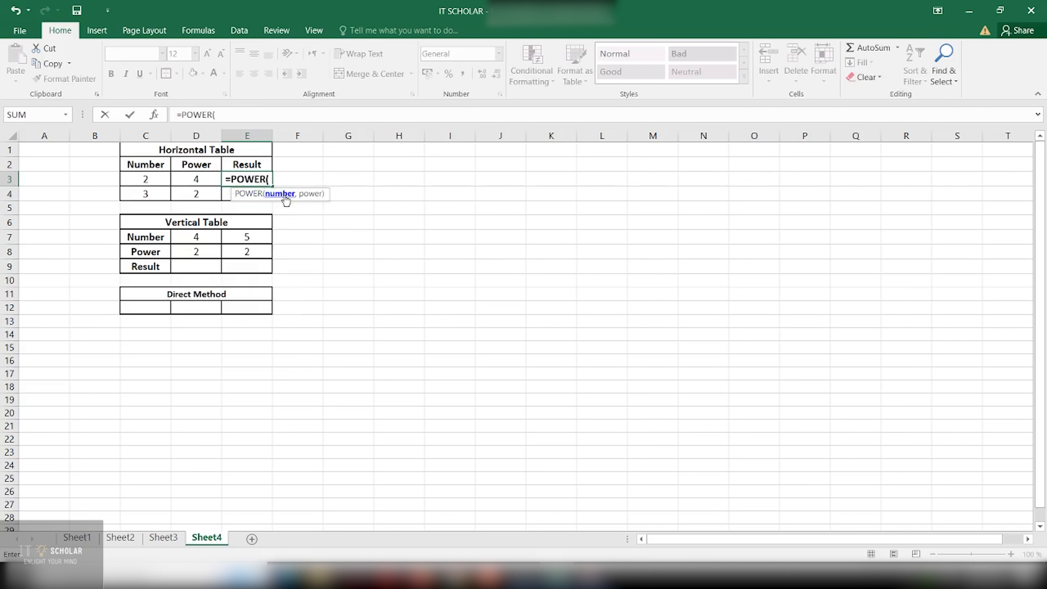
{"action": "type", "text": "C3"}
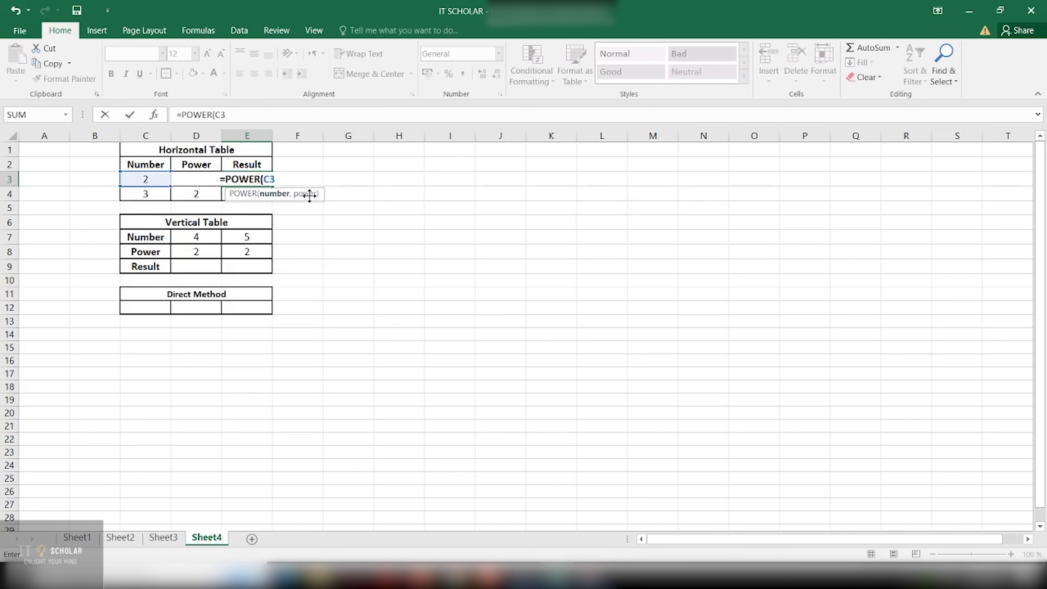
{"action": "type", "text": ","}
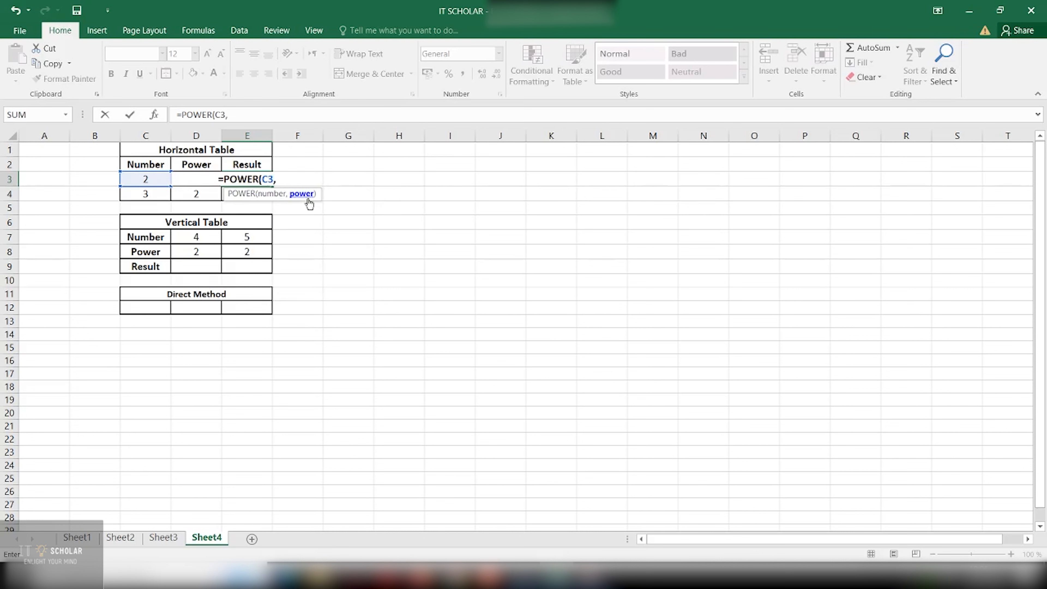
{"action": "type", "text": "D3)"}
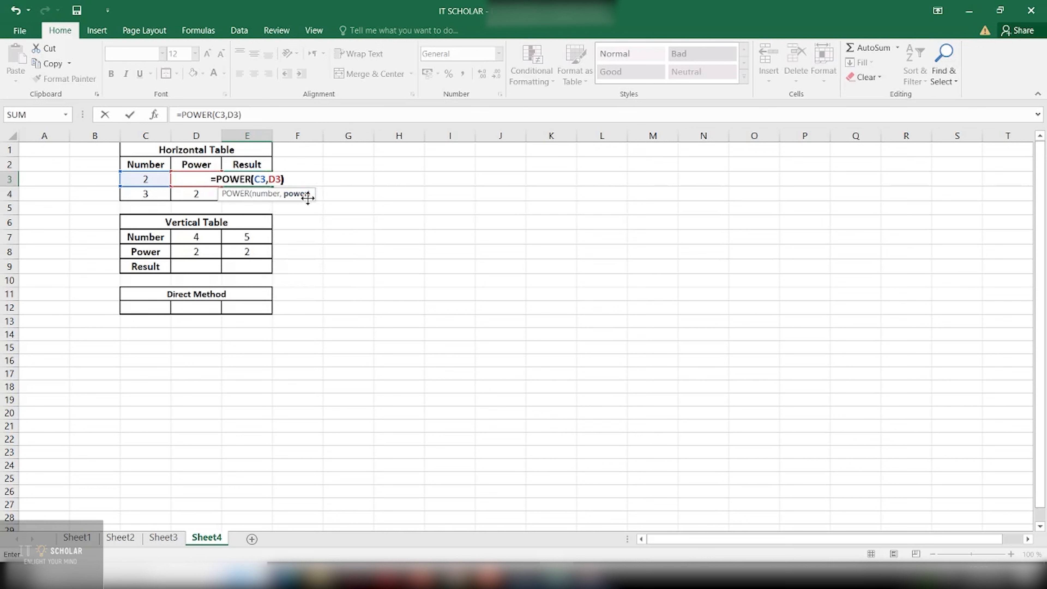
{"action": "key", "text": "Return"}
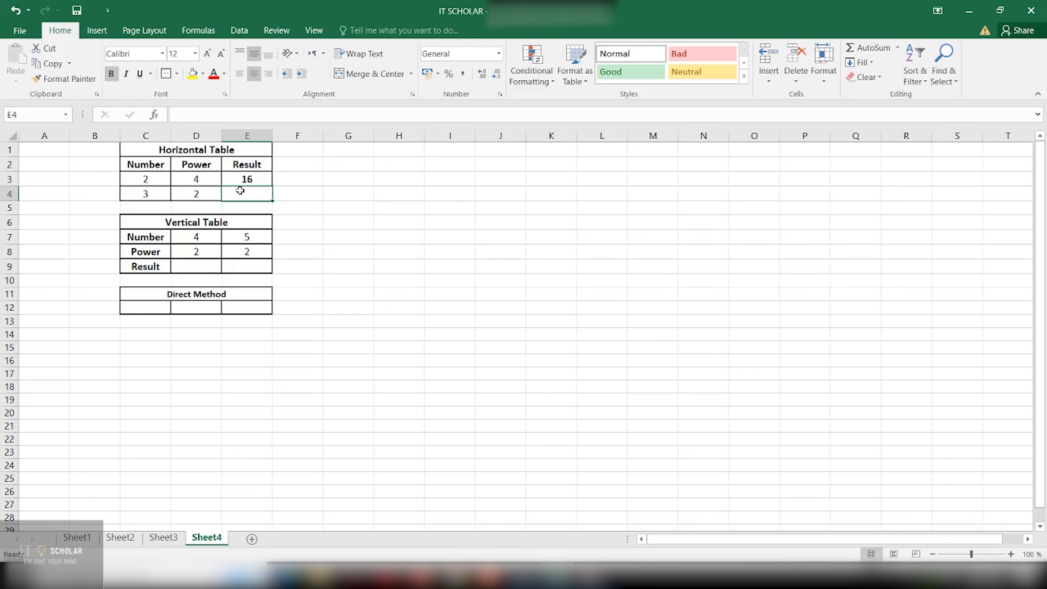
Enter =POWER(C4,D4) in E4 so it returns 9 (3 squared)
{"action": "type", "text": "="}
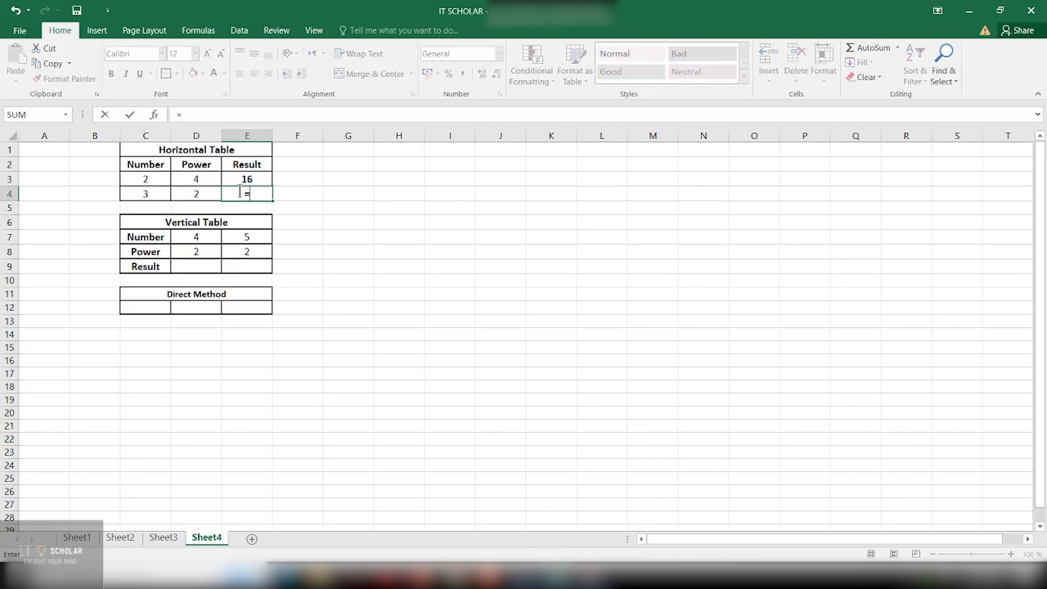
{"action": "type", "text": "P"}
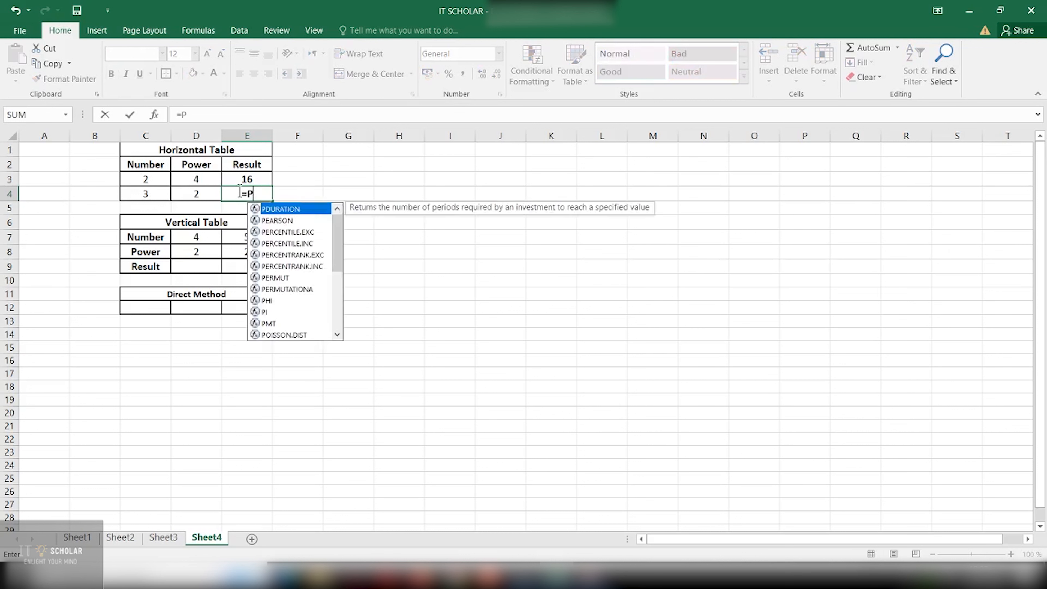
{"action": "type", "text": "OWER("}
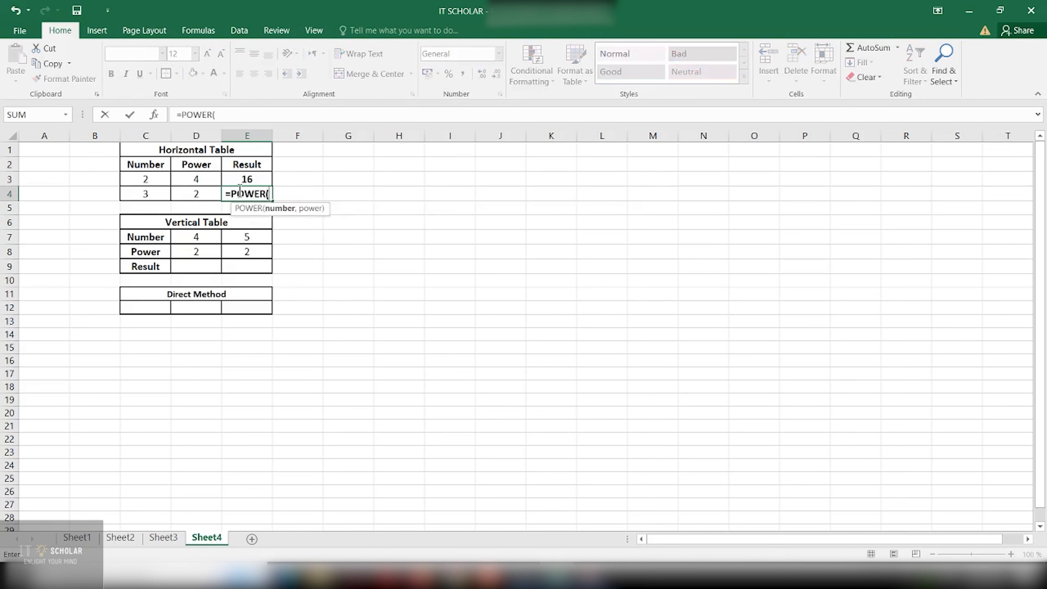
{"action": "left_click", "coordinate": [142, 195]}
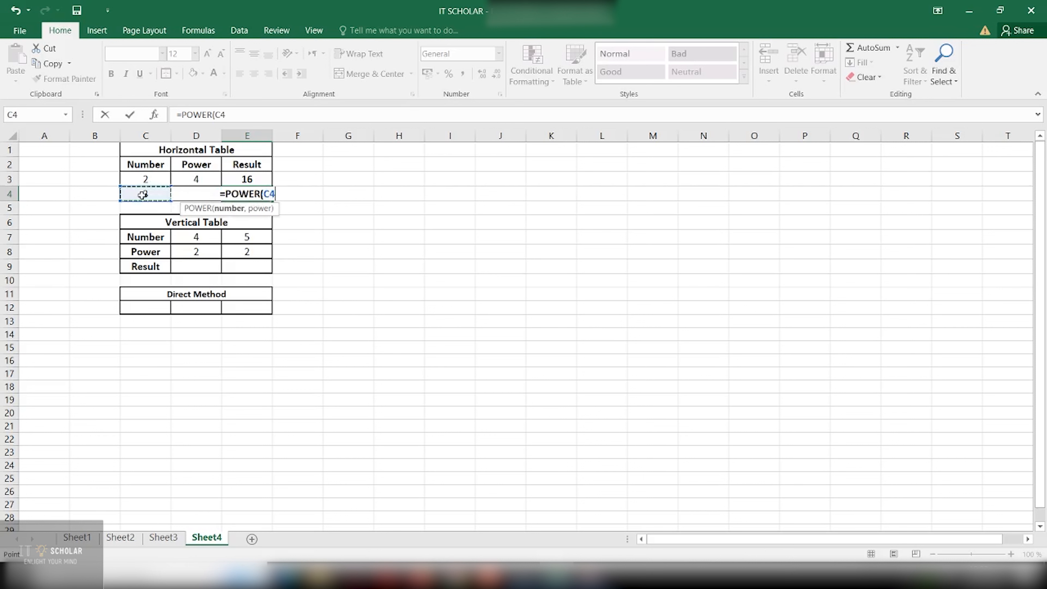
{"action": "type", "text": ","}
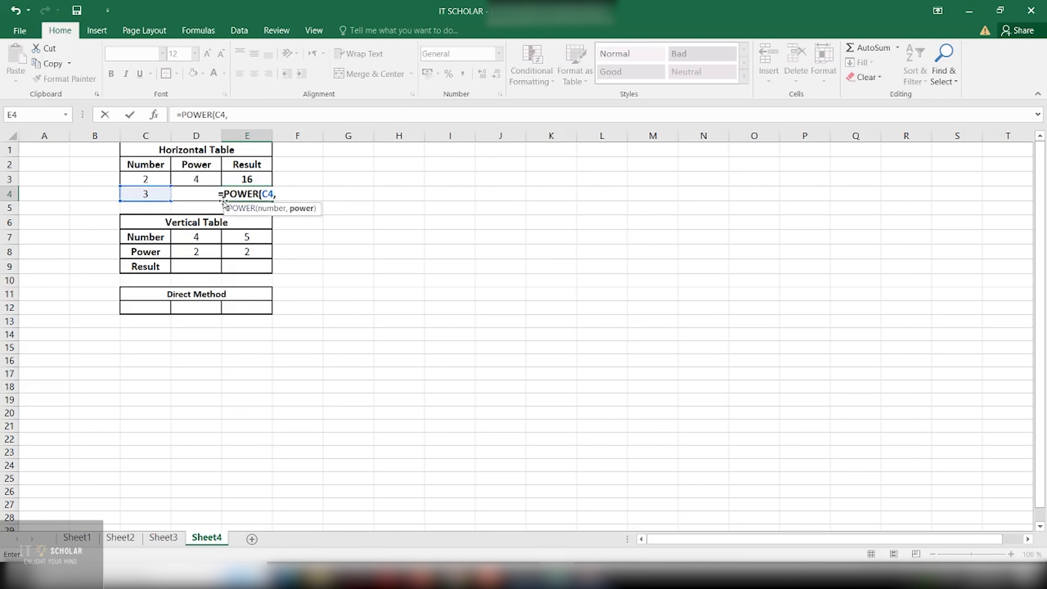
{"action": "type", "text": "D4"}
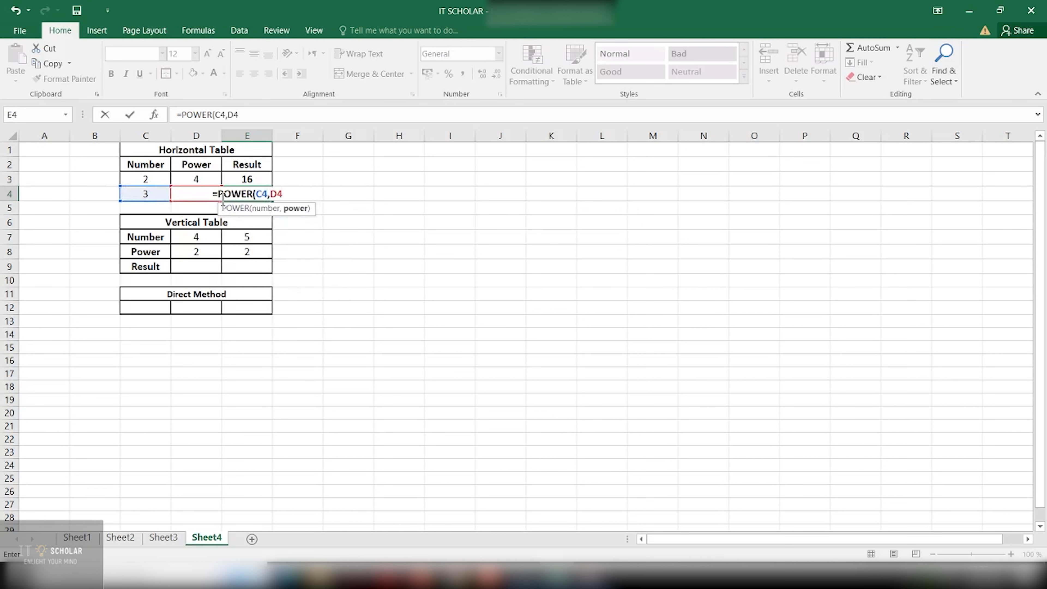
{"action": "type", "text": ")"}
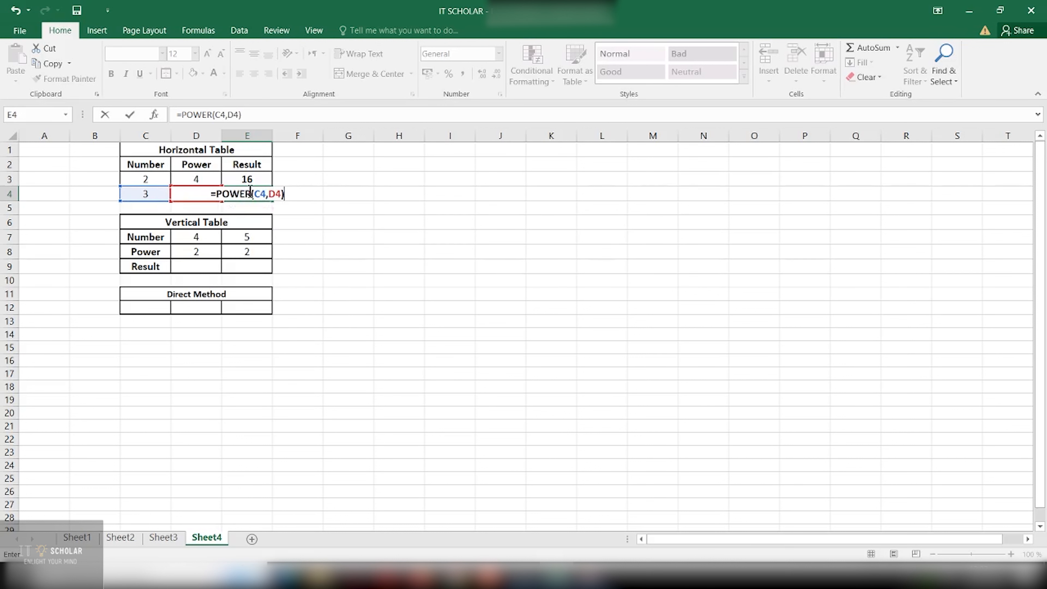
{"action": "key", "text": "Return"}
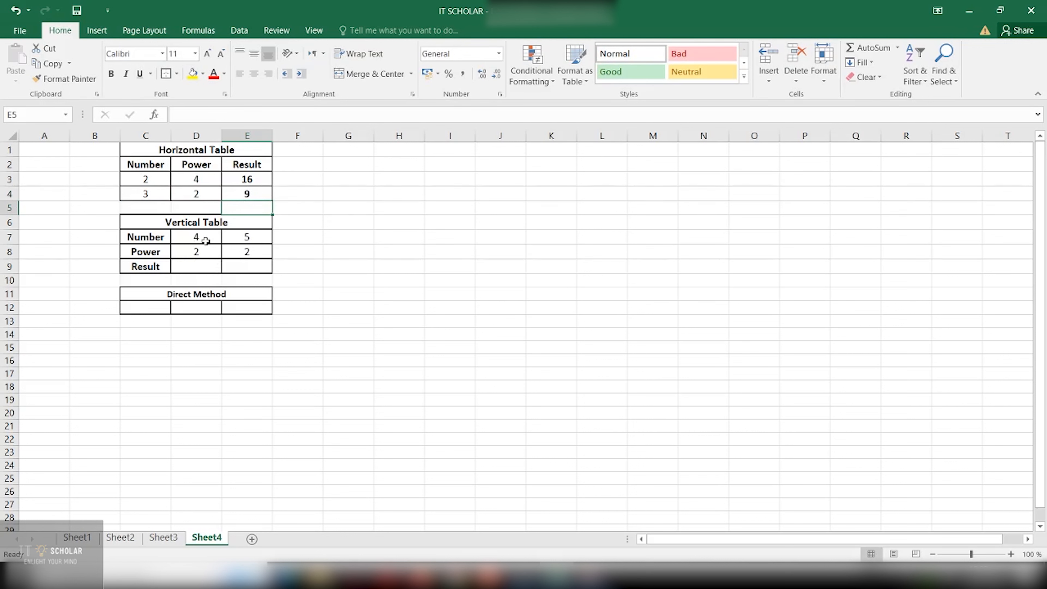
Enter =POWER(D7,D8) in D9 so it shows 16 (4 squared)
{"action": "left_click", "coordinate": [209, 265]}
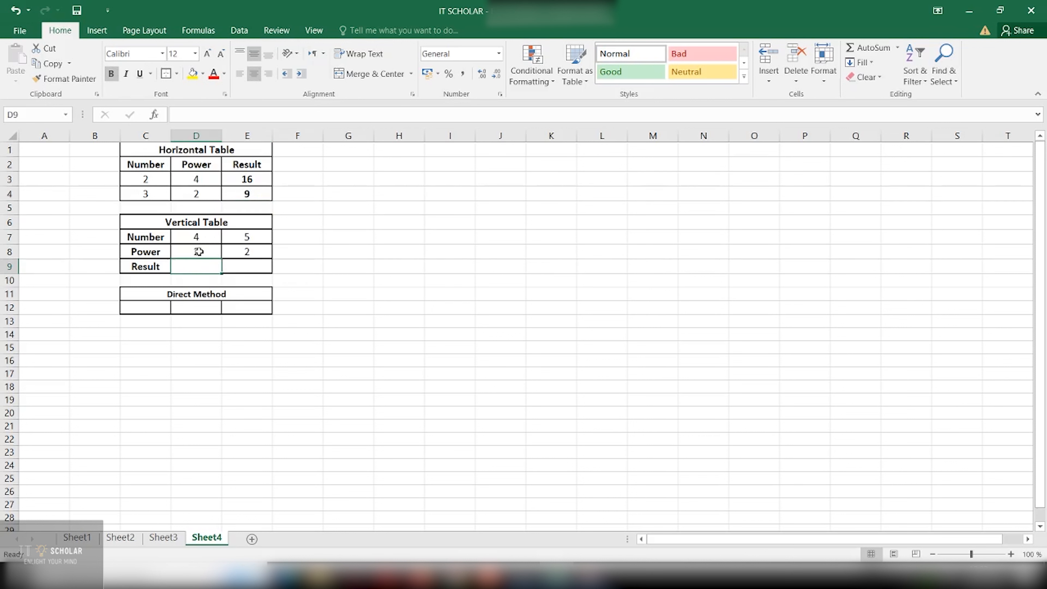
{"action": "type", "text": "="}
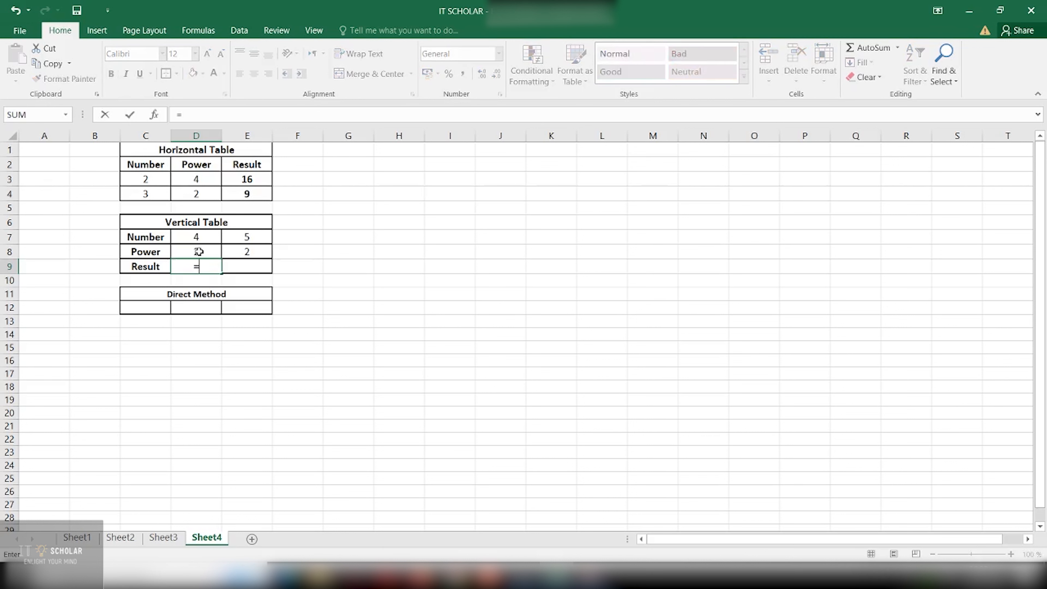
{"action": "type", "text": "POWER"}
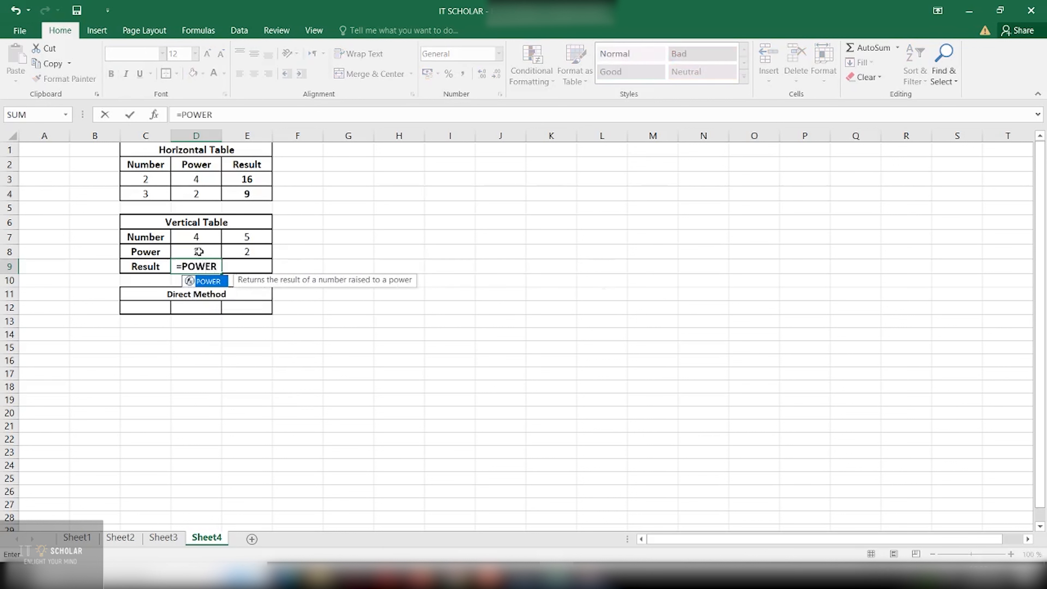
{"action": "type", "text": "("}
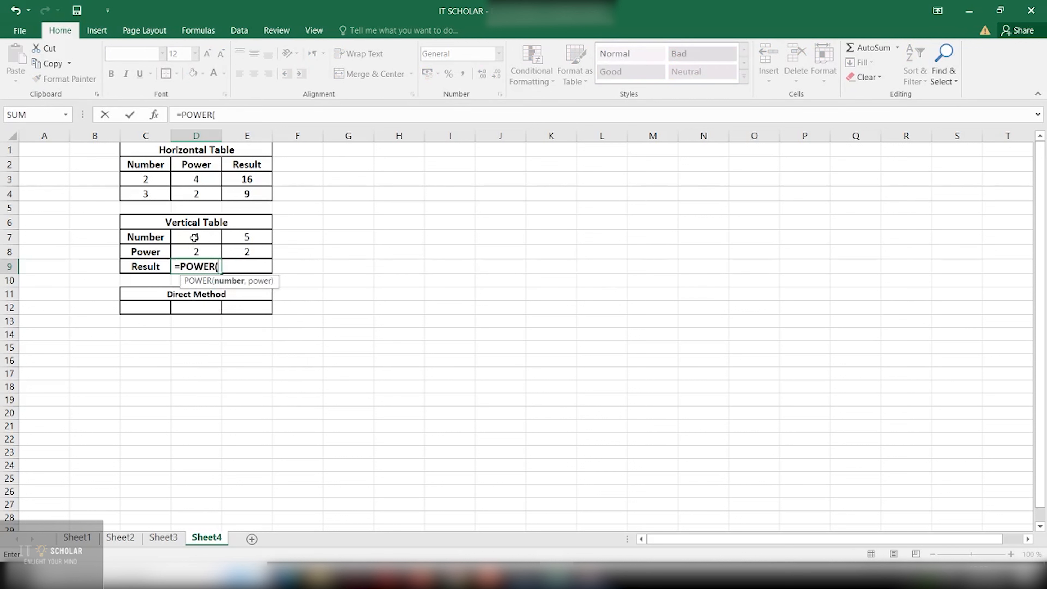
{"action": "type", "text": "D7"}
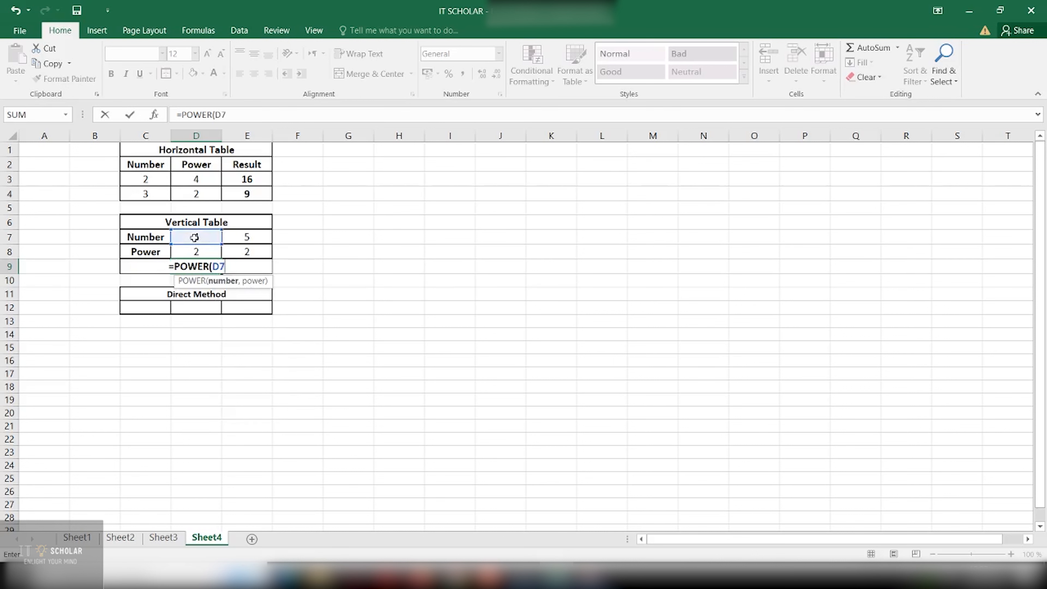
{"action": "type", "text": ","}
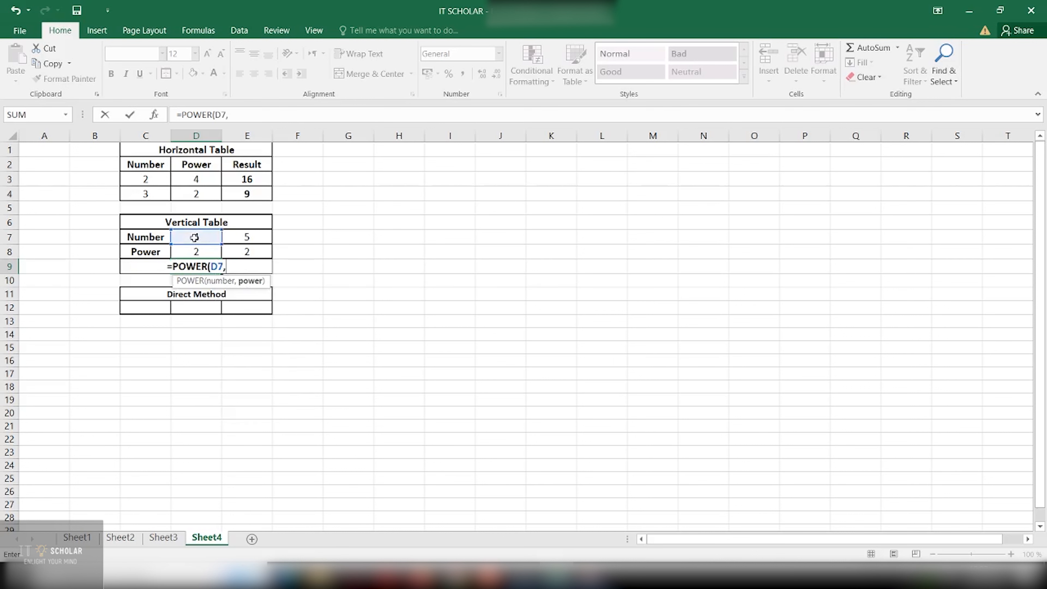
{"action": "type", "text": "D8"}
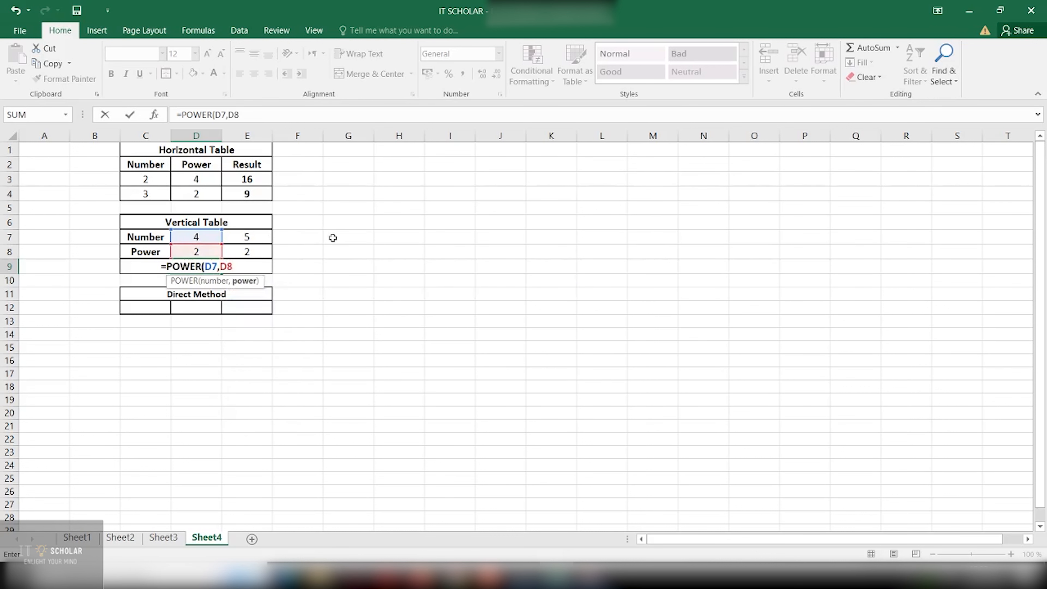
{"action": "type", "text": ")"}
{"action": "key", "text": "Return"}
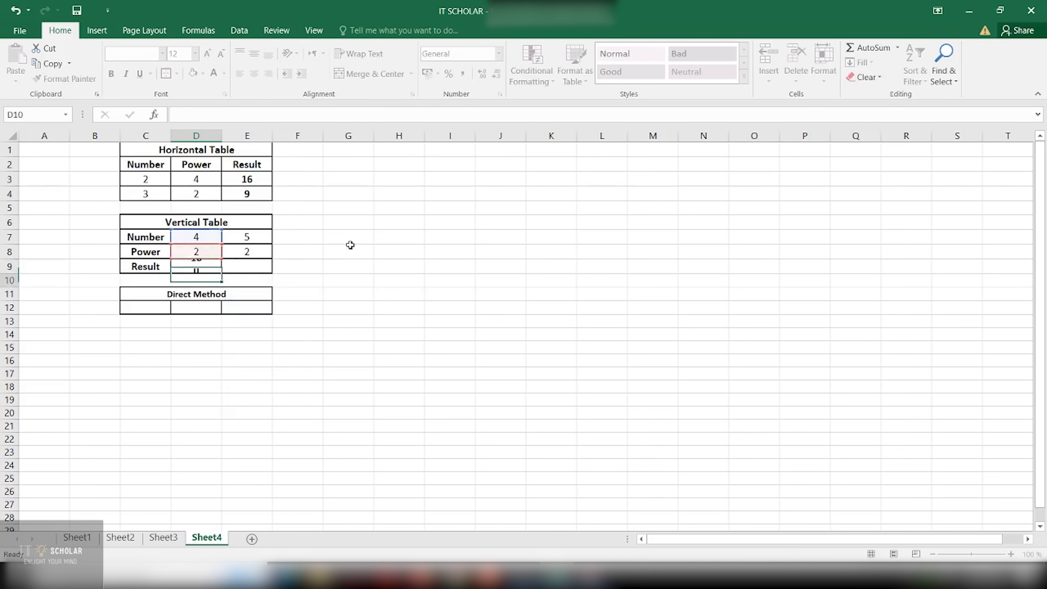
{"action": "left_click", "coordinate": [238, 260]}
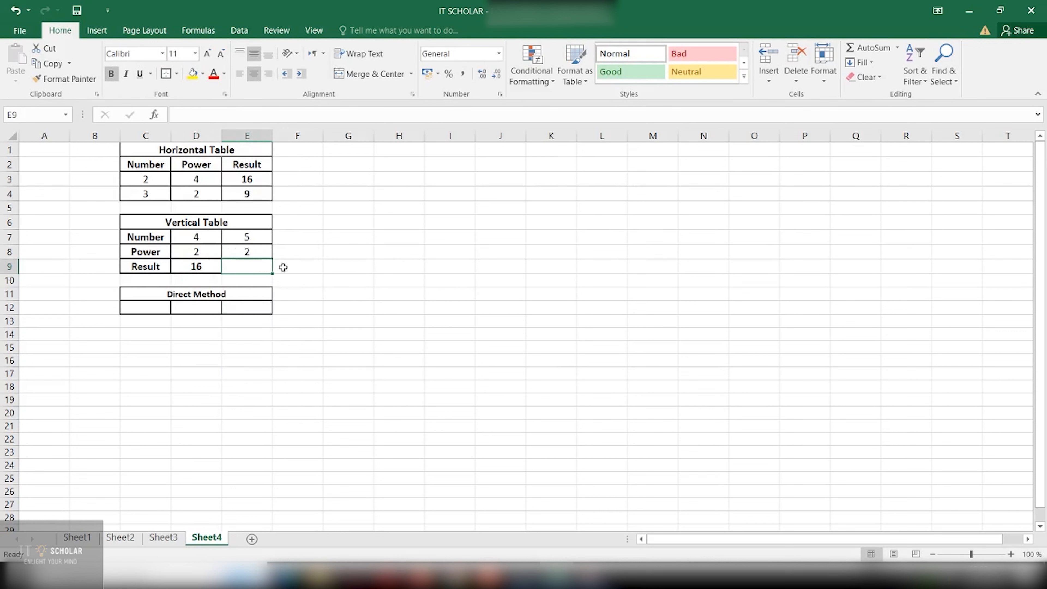
Enter =POWER(E7,E8) in E9 so it shows 25
{"action": "type", "text": "=P"}
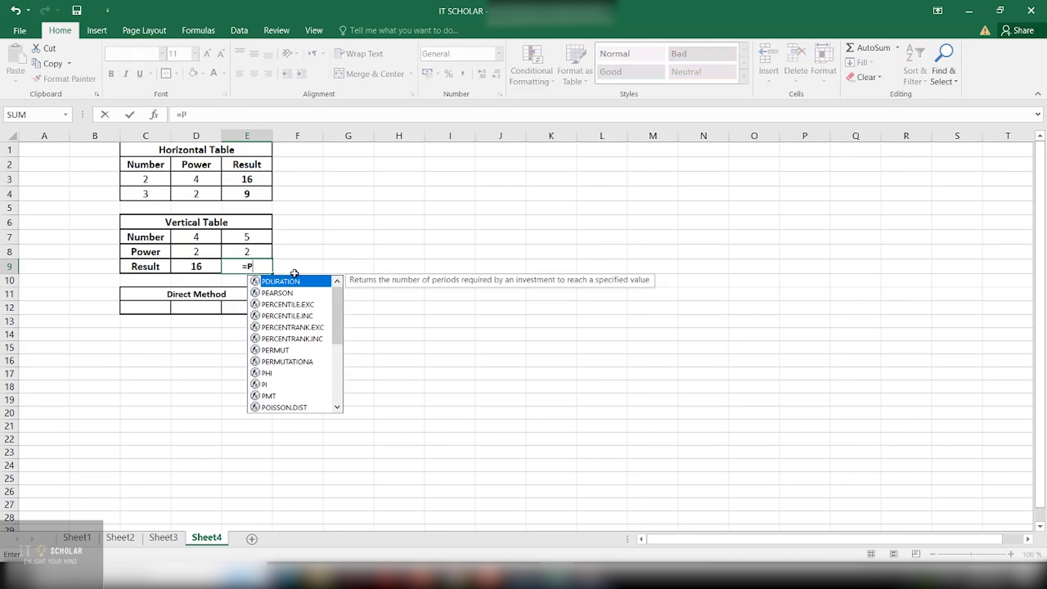
{"action": "key", "text": "Escape"}
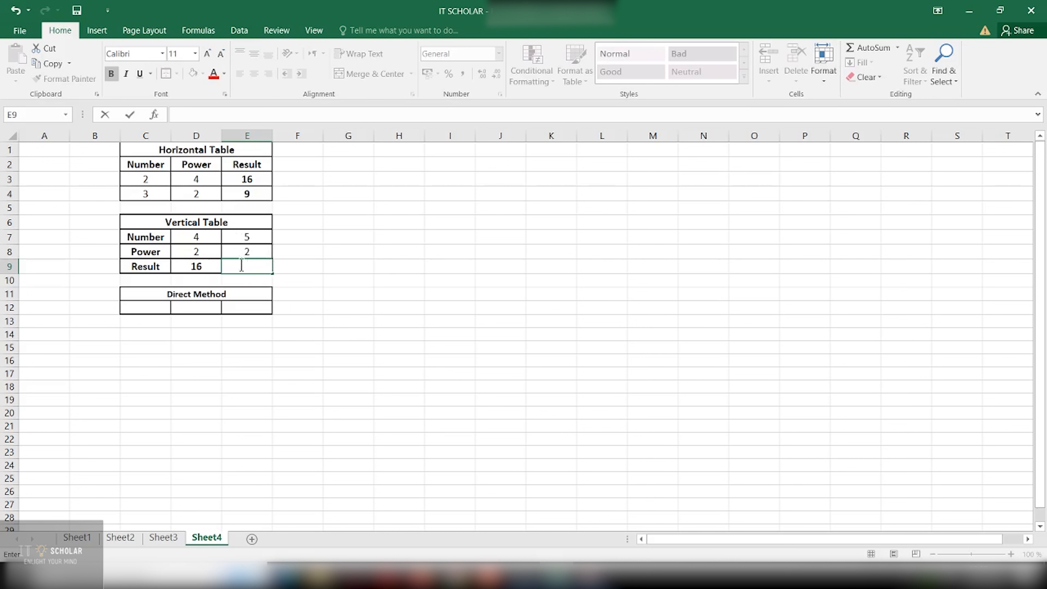
{"action": "type", "text": "="}
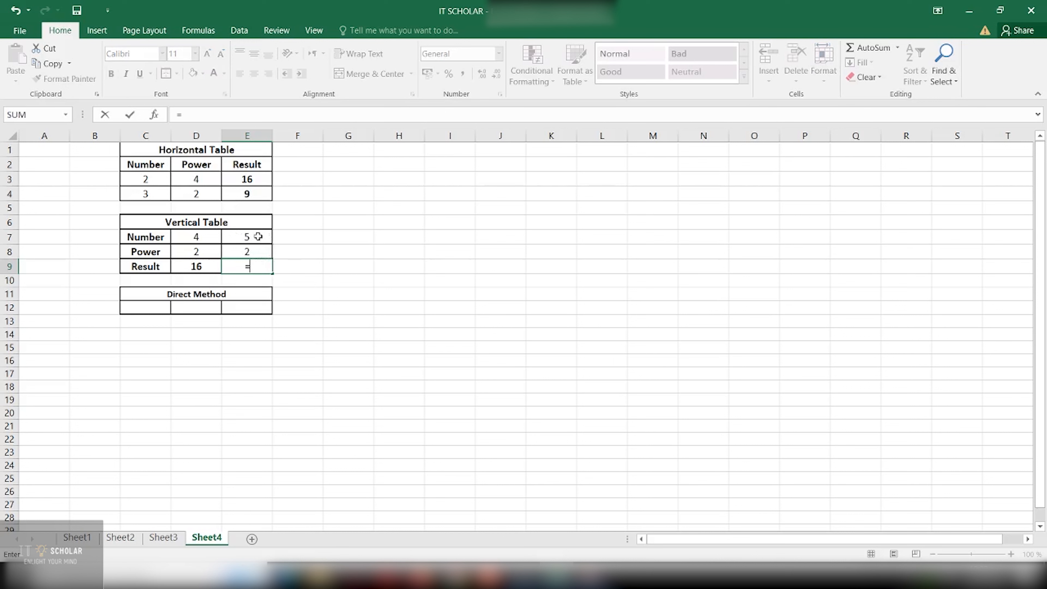
{"action": "type", "text": "POWE"}
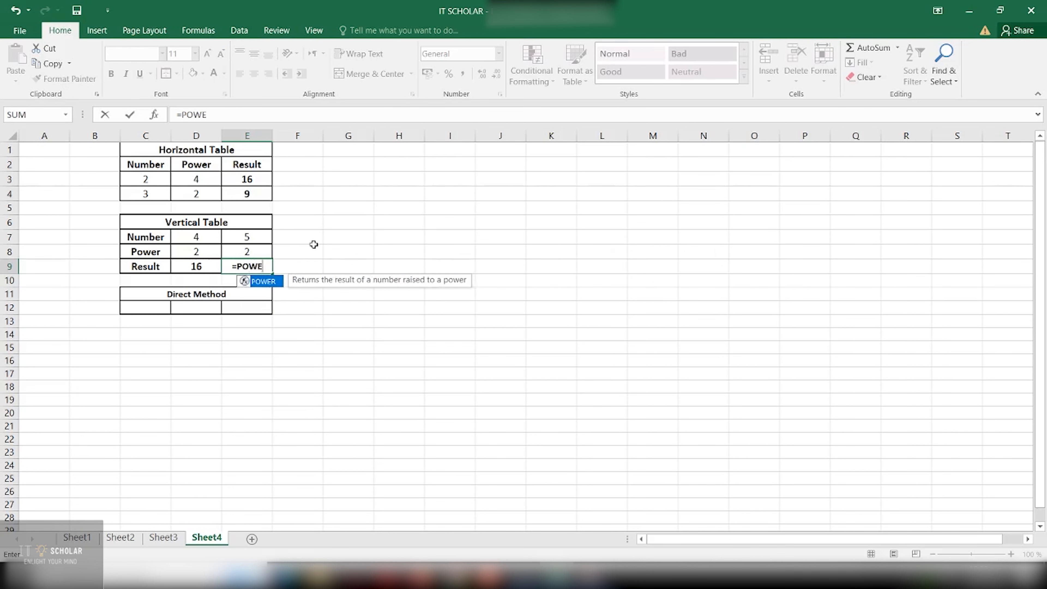
{"action": "type", "text": "R("}
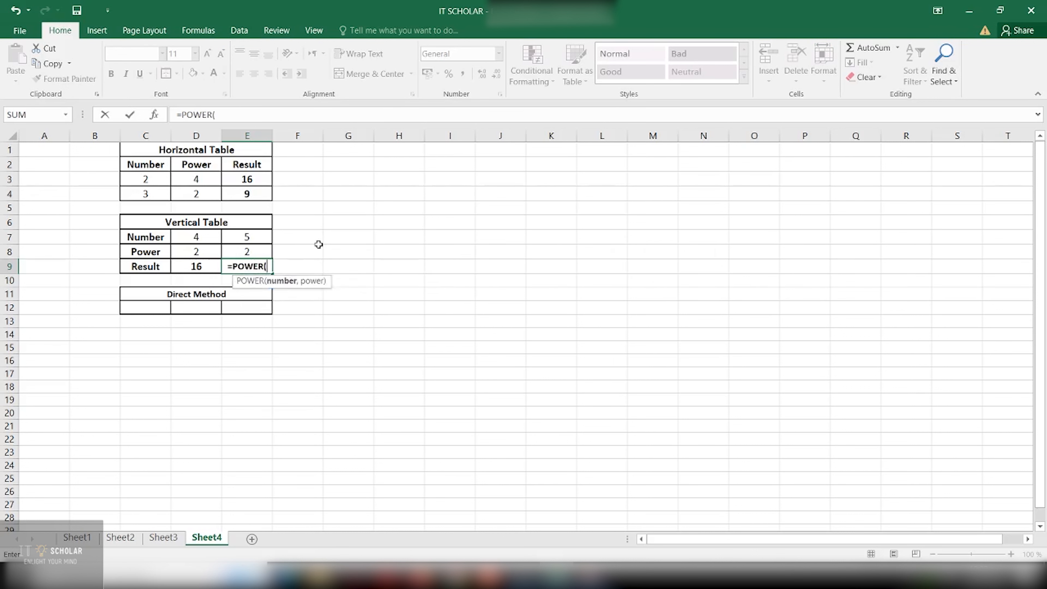
{"action": "left_click", "coordinate": [258, 235]}
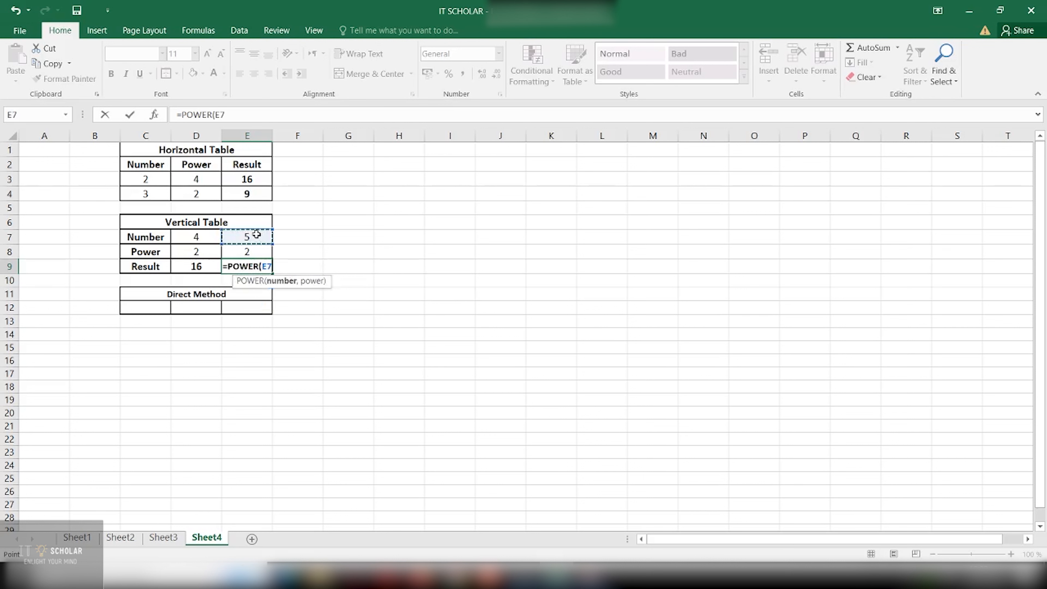
{"action": "type", "text": ","}
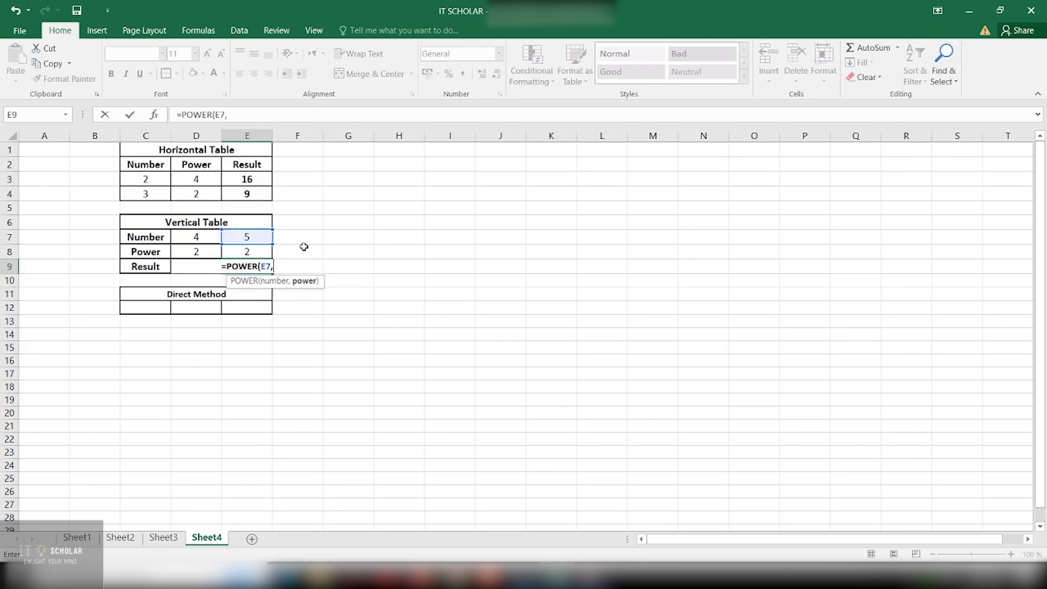
{"action": "left_click", "coordinate": [258, 252]}
{"action": "type", "text": ")"}
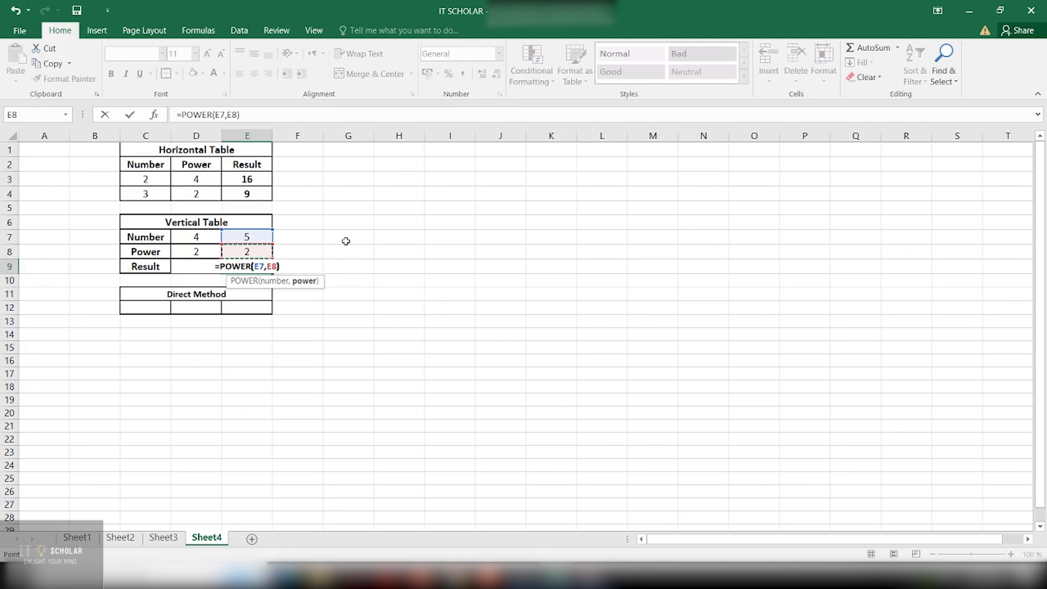
{"action": "key", "text": "Return"}
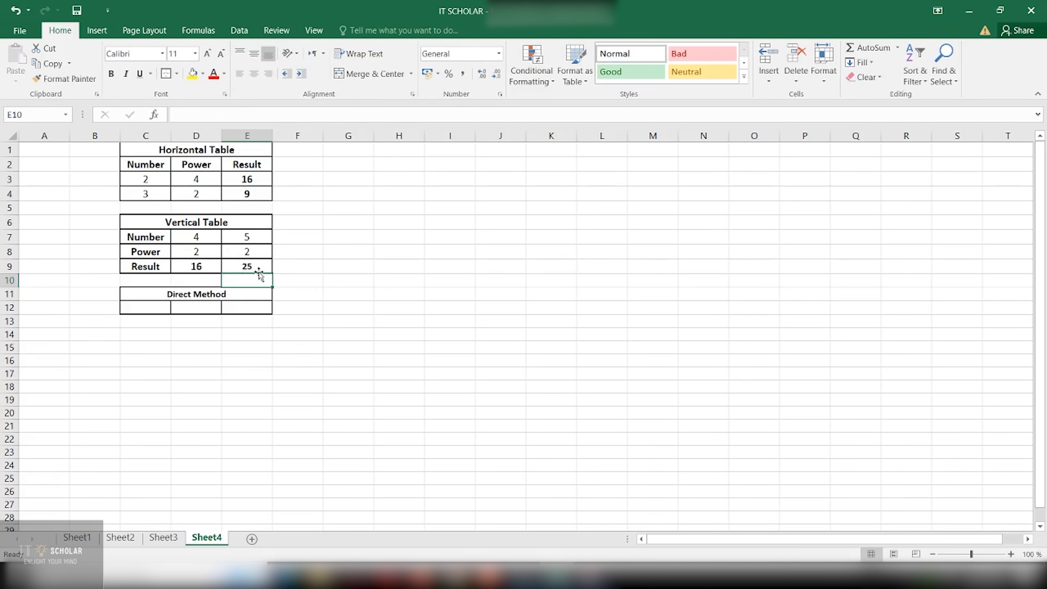
Enter the literal formula =POWER(6,2) in C12 so it shows 36
{"action": "left_click", "coordinate": [161, 309]}
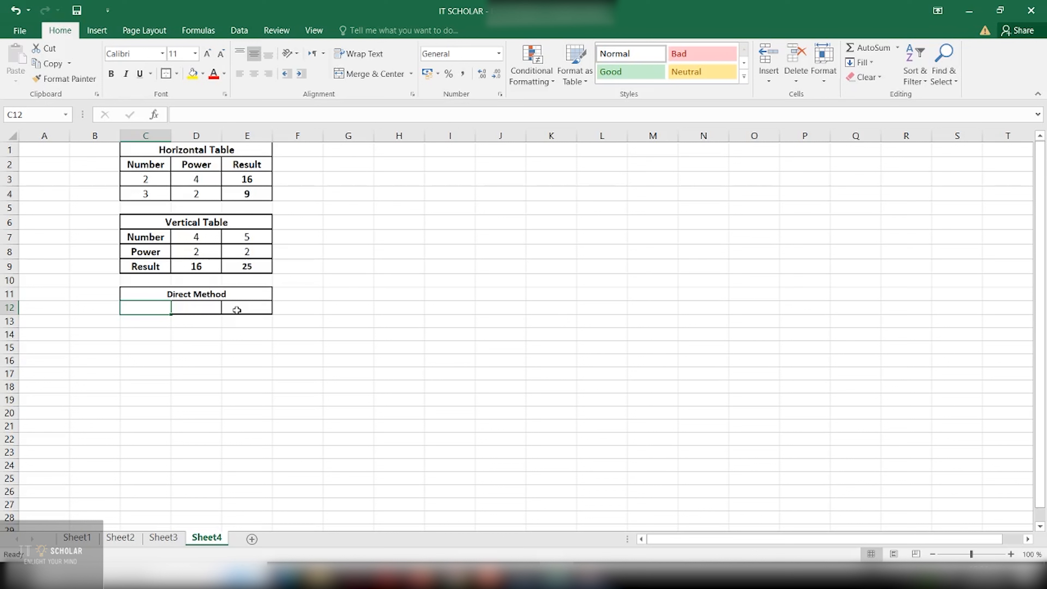
{"action": "type", "text": "=PO"}
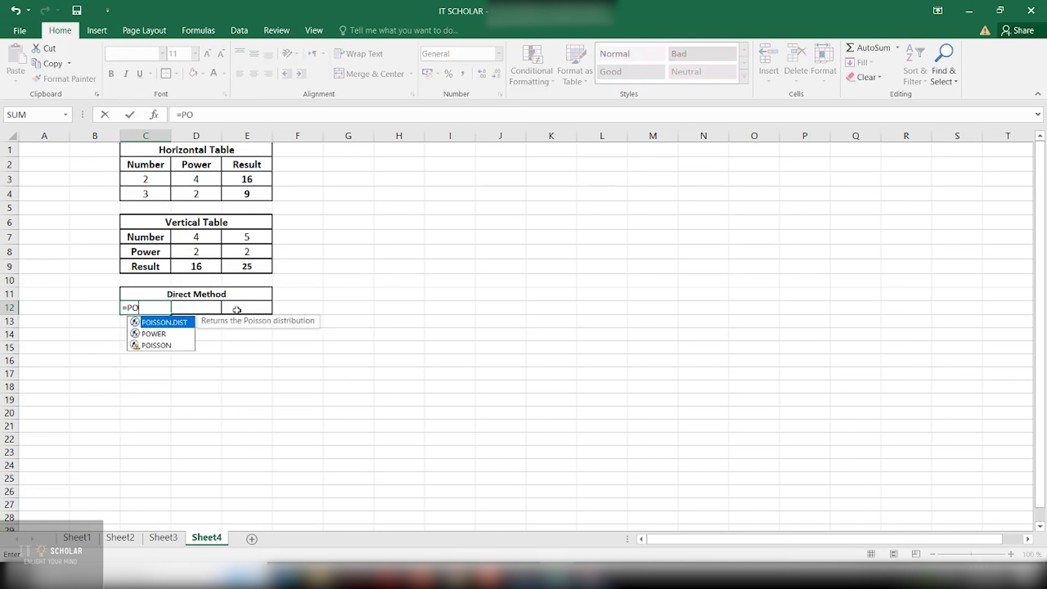
{"action": "type", "text": "WER("}
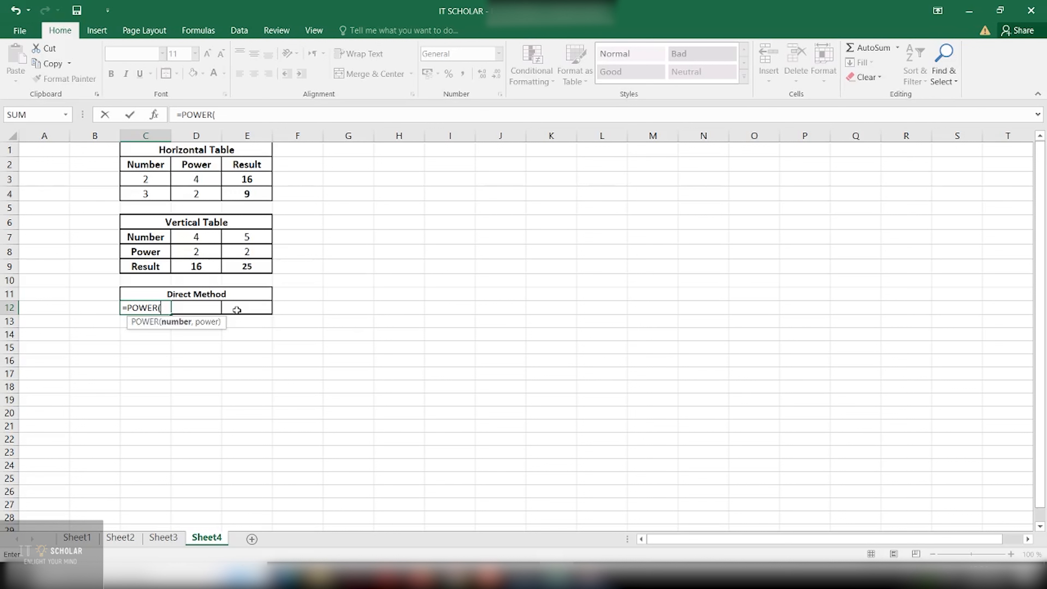
{"action": "type", "text": "6,"}
{"action": "type", "text": "2"}
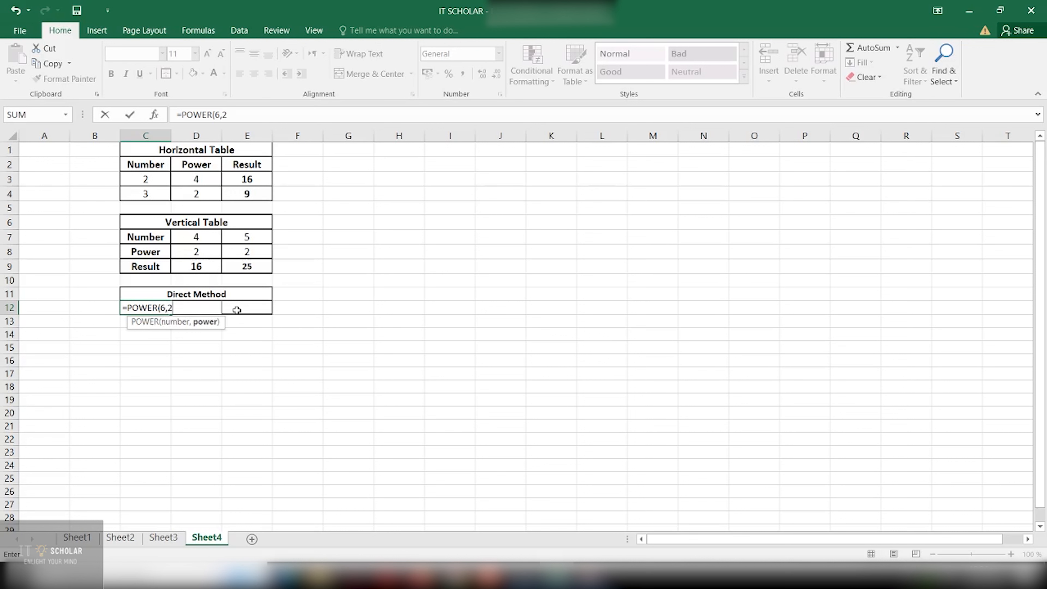
{"action": "type", "text": ")"}
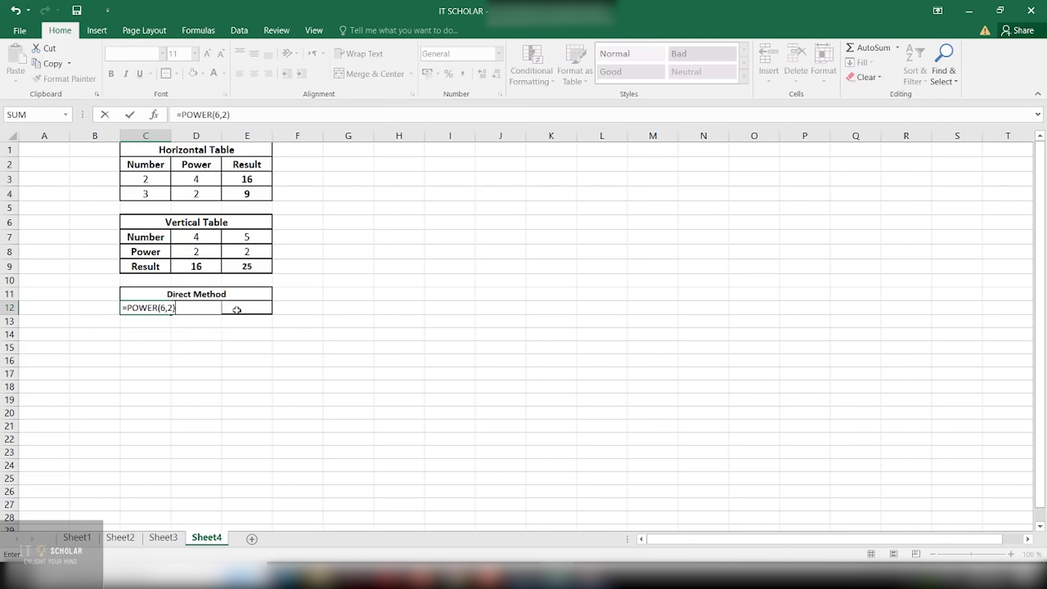
{"action": "key", "text": "Return"}
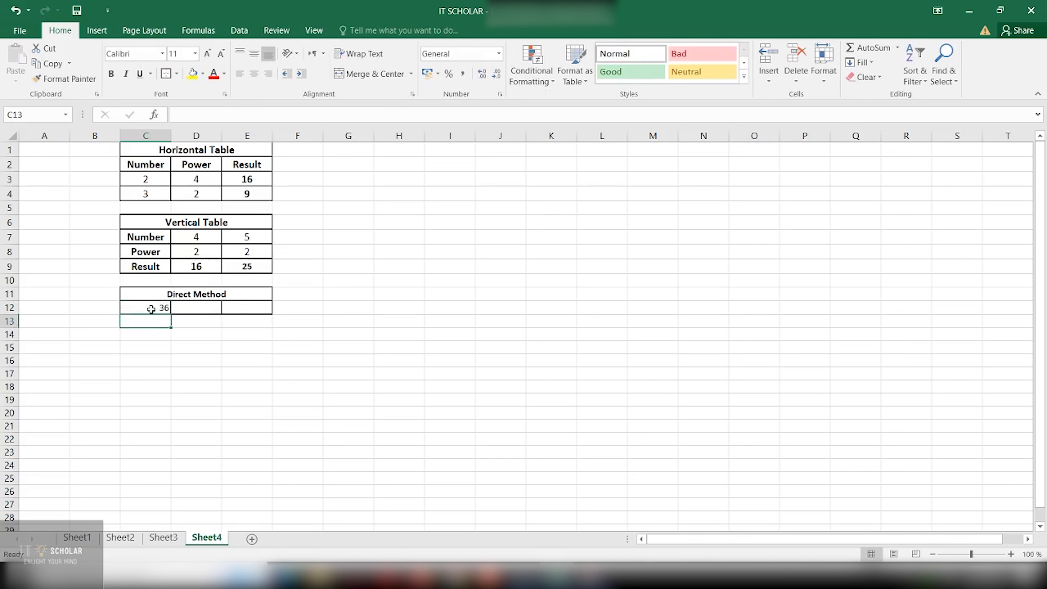
{"action": "left_click", "coordinate": [216, 311]}
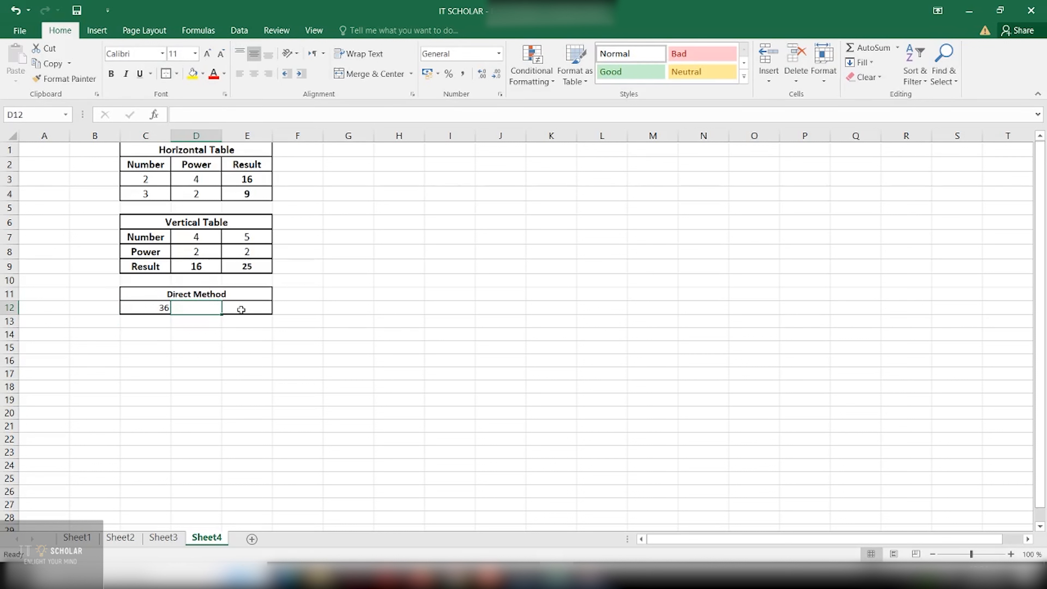
Enter =POWER(8,2) in D12 so it shows 64, then select a range beside the table
{"action": "type", "text": "=POWER("}
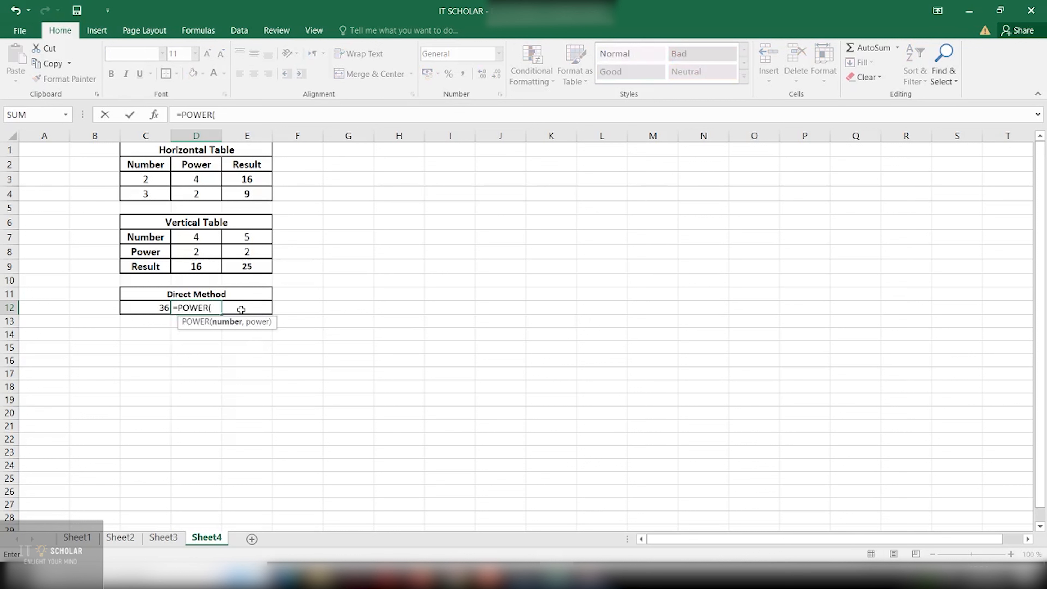
{"action": "type", "text": "8,2"}
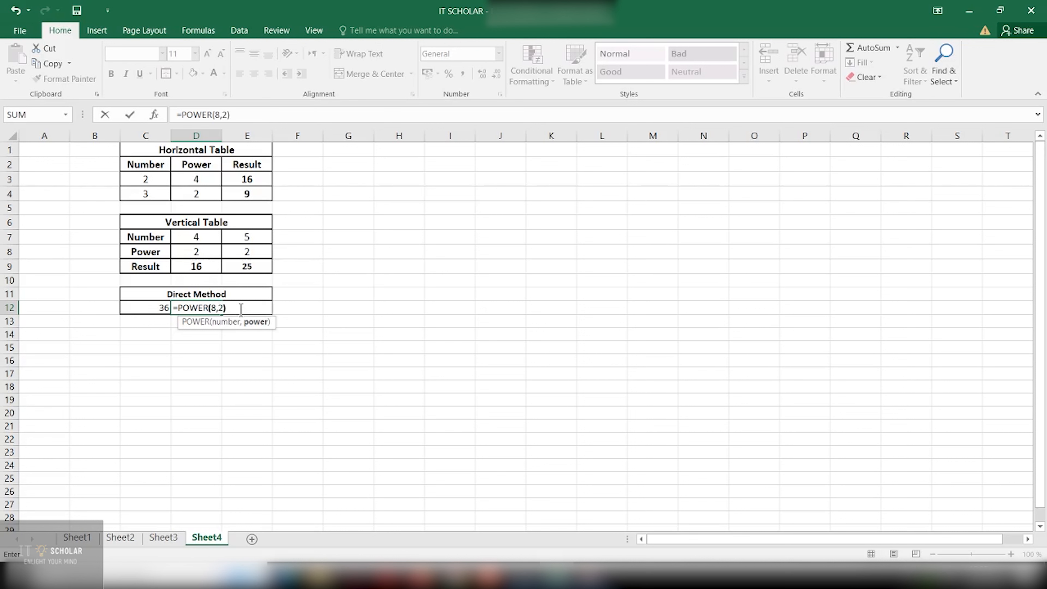
{"action": "key", "text": "Return"}
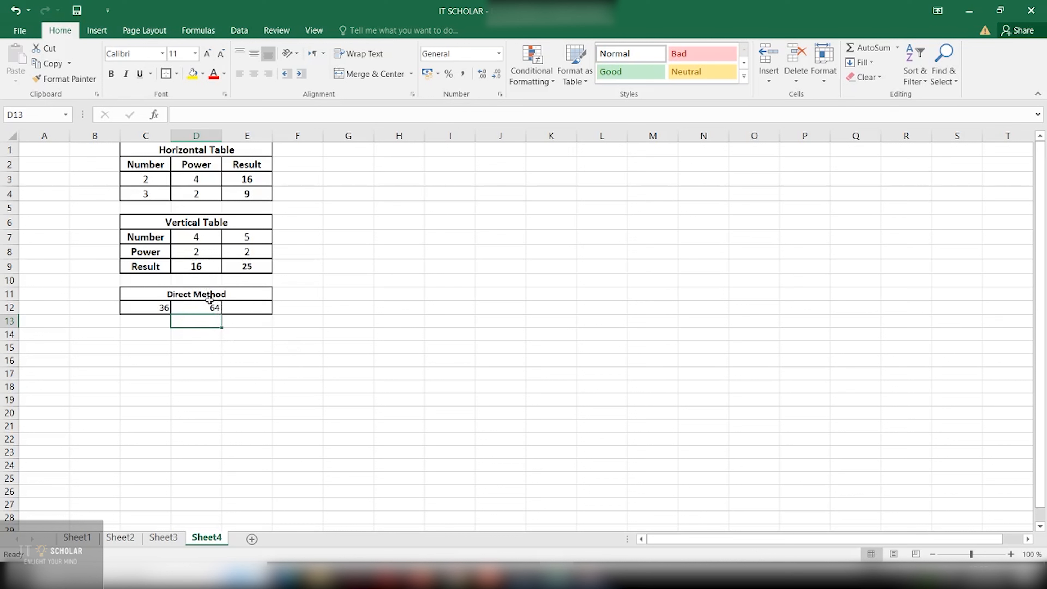
{"action": "left_click_drag", "start_coordinate": [345, 320], "coordinate": [528, 332]}
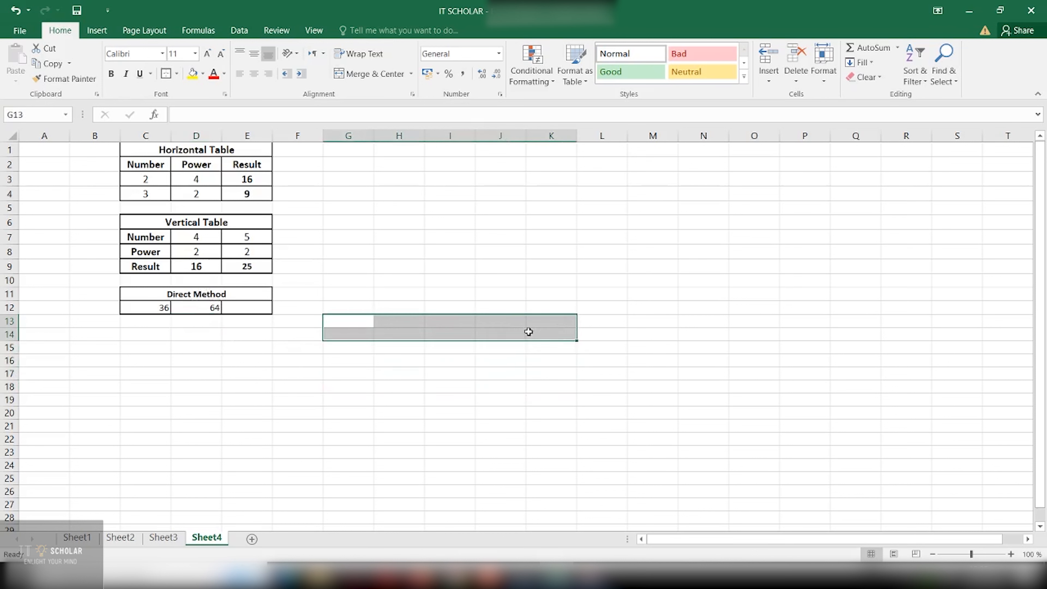
{"action": "left_click", "coordinate": [399, 360]}
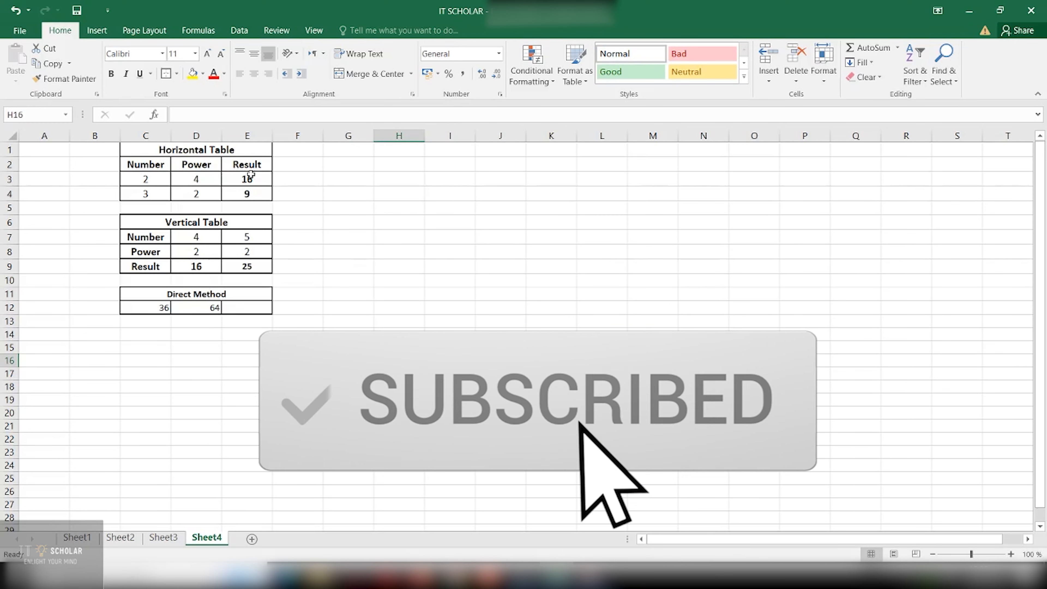